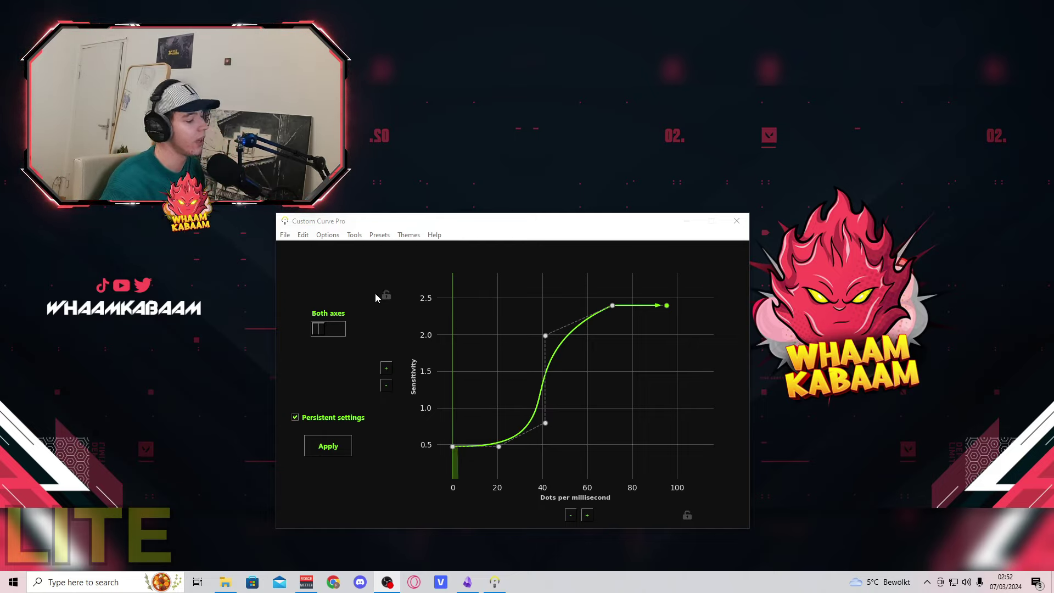
- Open the Options menu while the S-shaped 0.5-to-2.4 curve is displayed
click(328, 234)
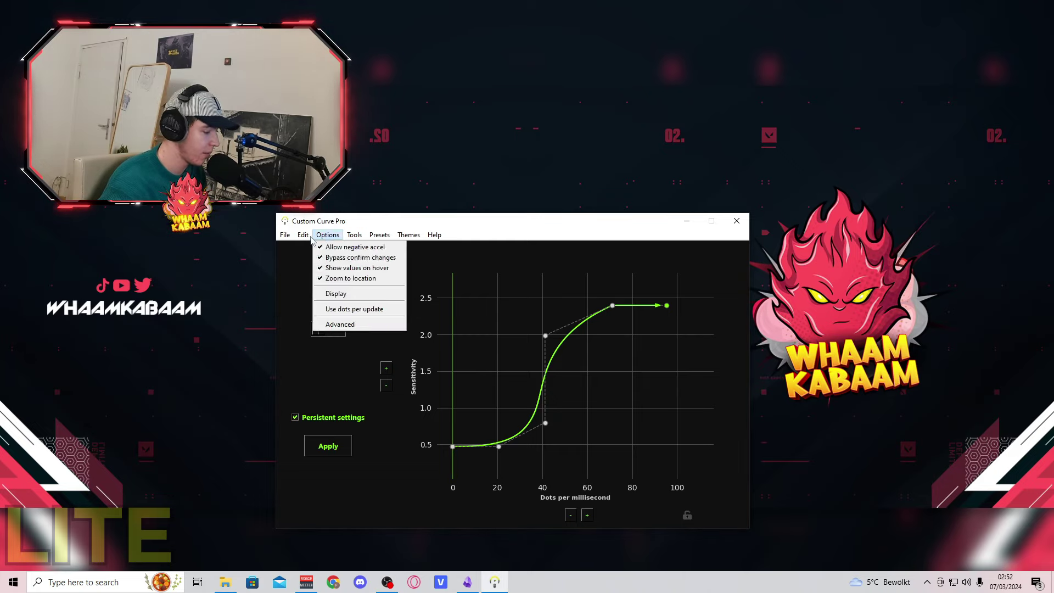
- Apply the Edit menu defaults to get a curve rising from 0.5 to a 1.0 plateau at 30
mouse_move(301, 241)
click(328, 308)
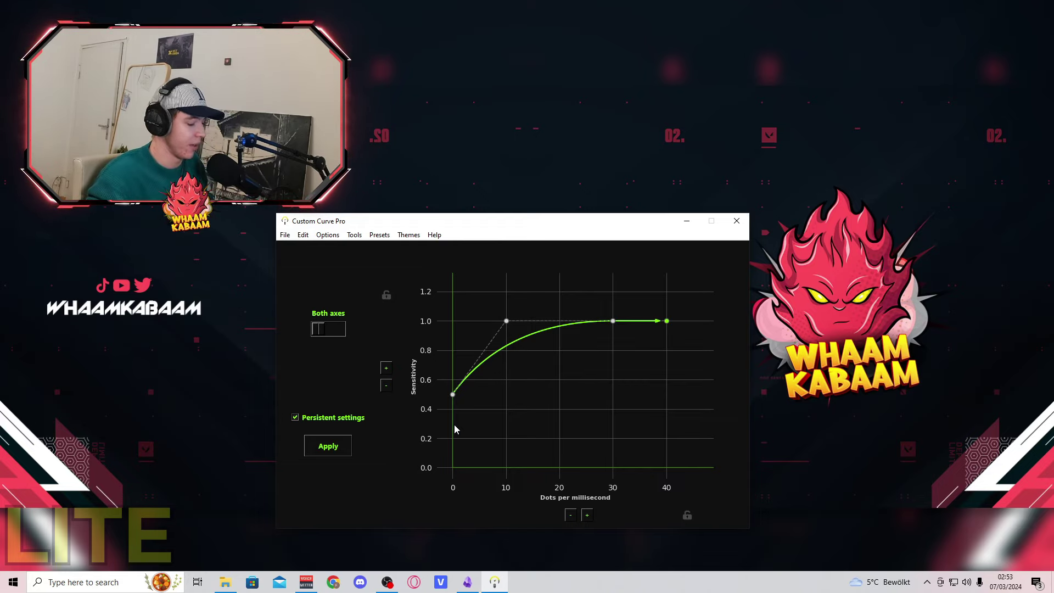
scroll(555, 404, down, 3)
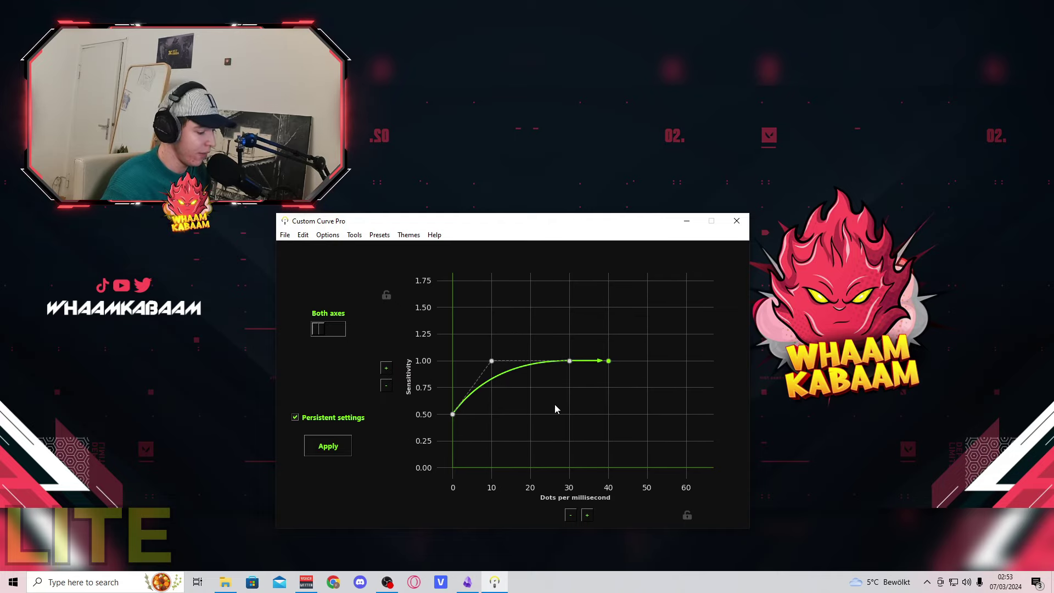
drag(558, 371, 556, 301)
drag(488, 372, 538, 412)
mouse_move(560, 305)
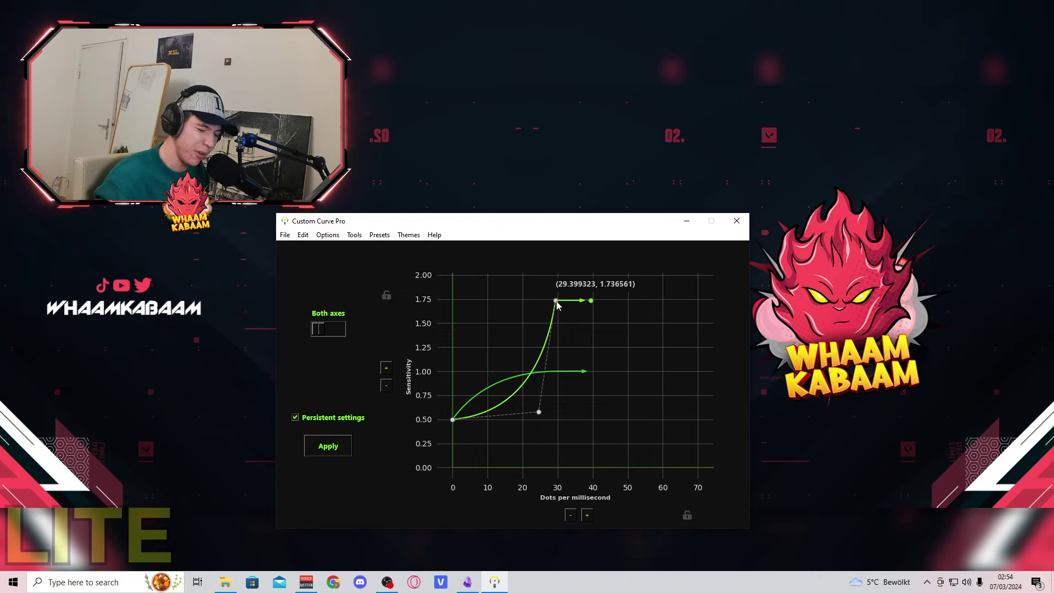
key(ctrl+z)
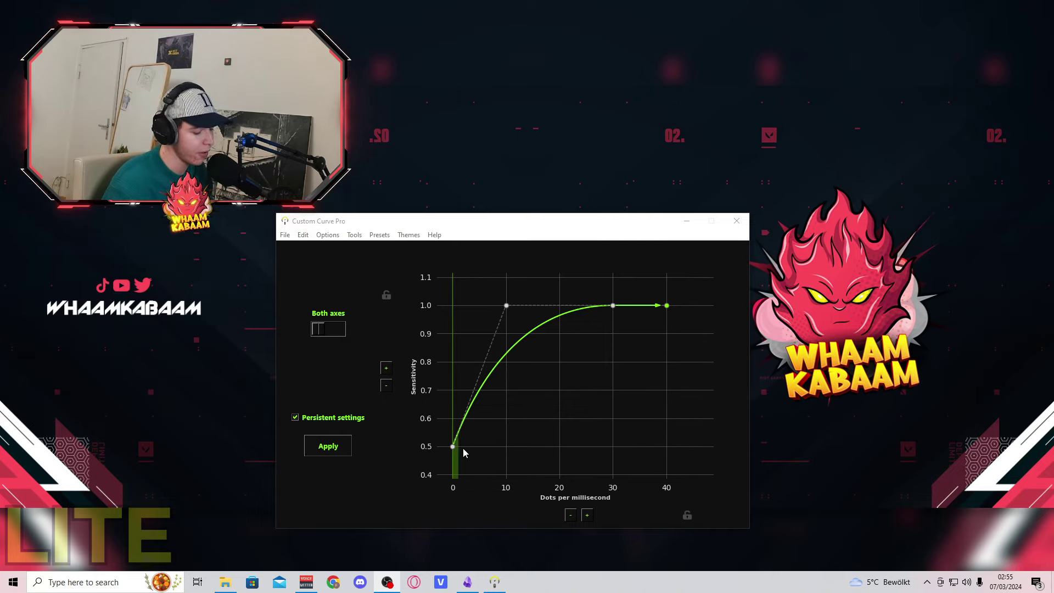
- Zoom the graph out and switch on the X-axis lock, leaving the sensitivity axis unlocked
scroll(583, 416, down, 2)
scroll(583, 416, down, 3)
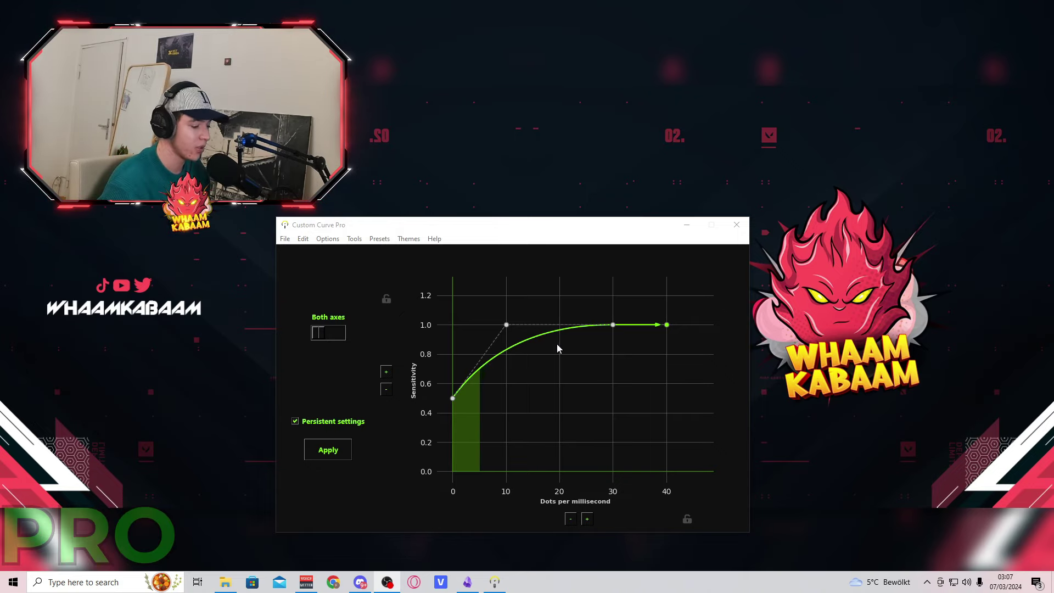
click(387, 299)
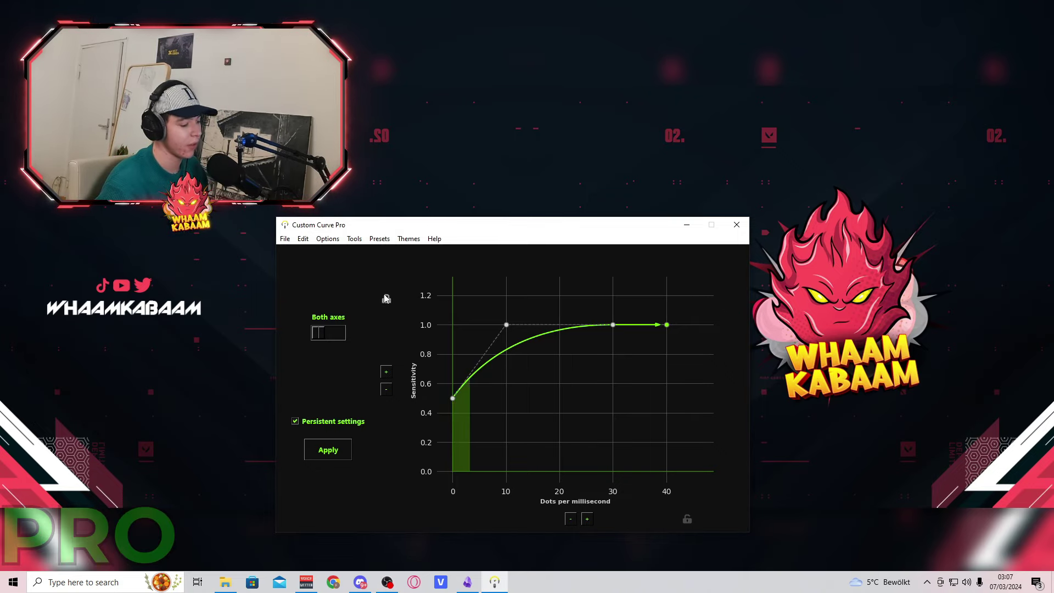
click(689, 520)
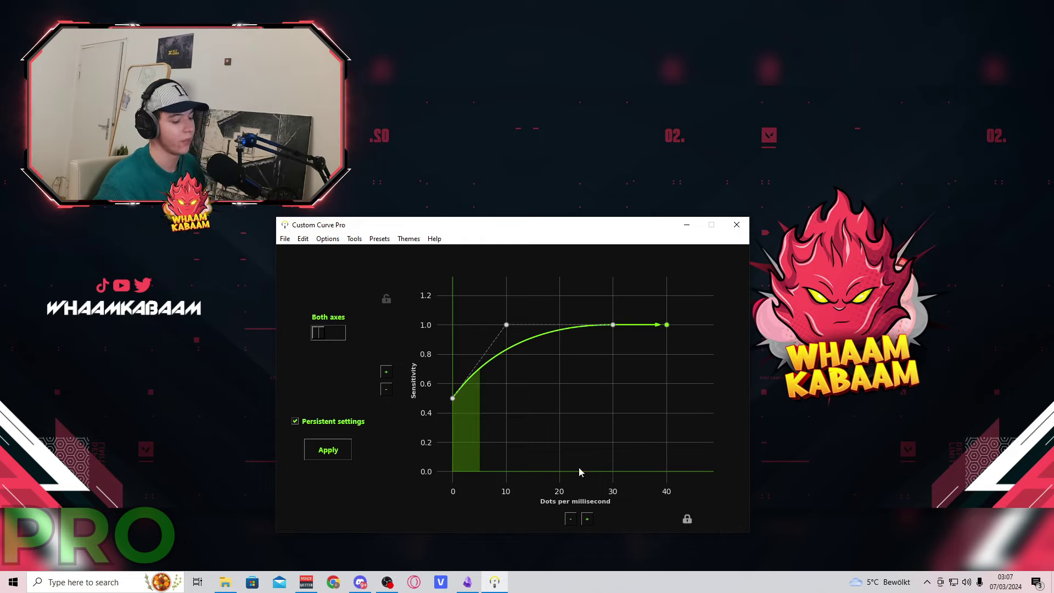
- Lock the Y axis and scale the curve up one step to about 0.562–1.125
mouse_move(611, 325)
mouse_down()
mouse_move(640, 327)
mouse_move(554, 326)
mouse_move(628, 327)
mouse_up()
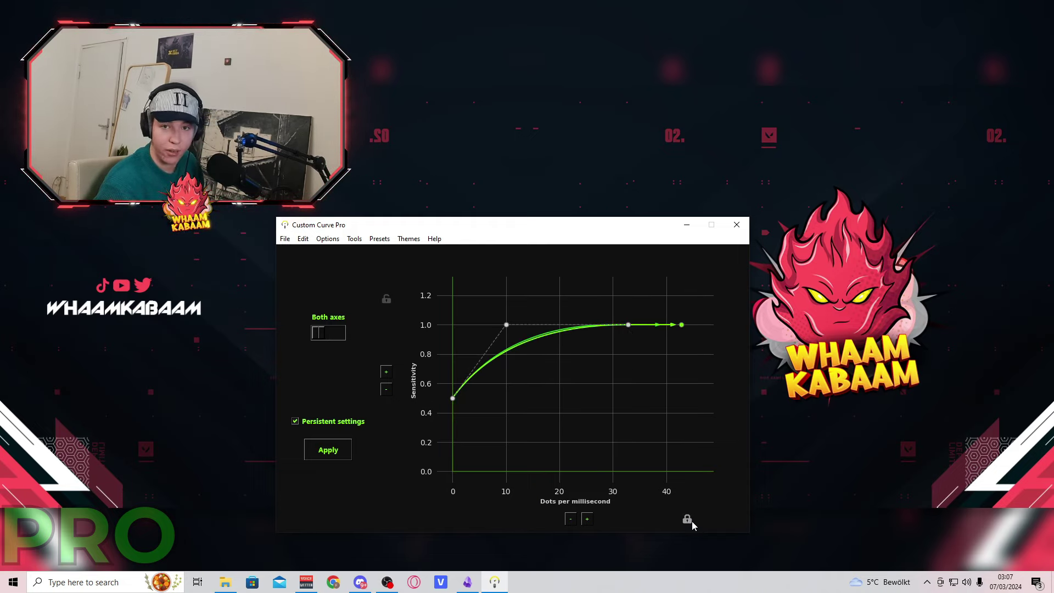
click(386, 299)
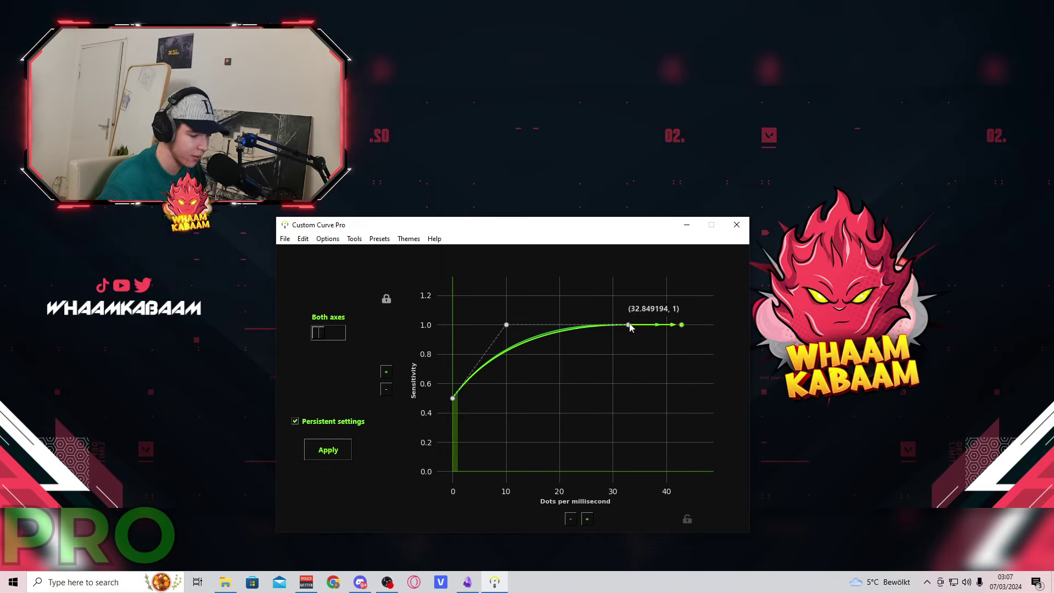
mouse_move(506, 325)
mouse_down()
mouse_move(501, 358)
mouse_move(513, 322)
mouse_move(515, 384)
mouse_move(515, 323)
mouse_move(422, 345)
mouse_move(498, 312)
mouse_up()
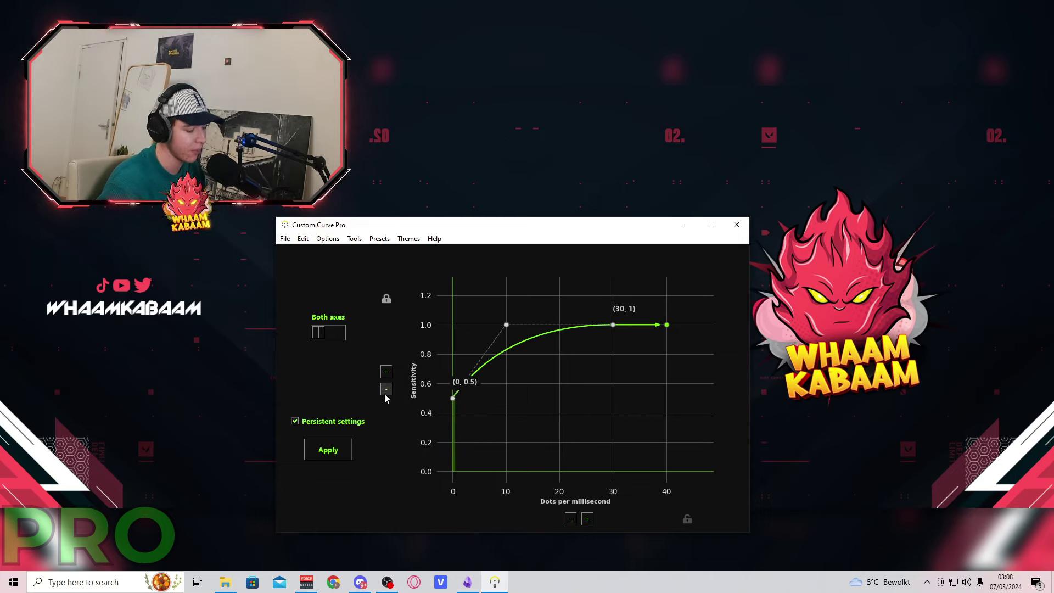
click(386, 373)
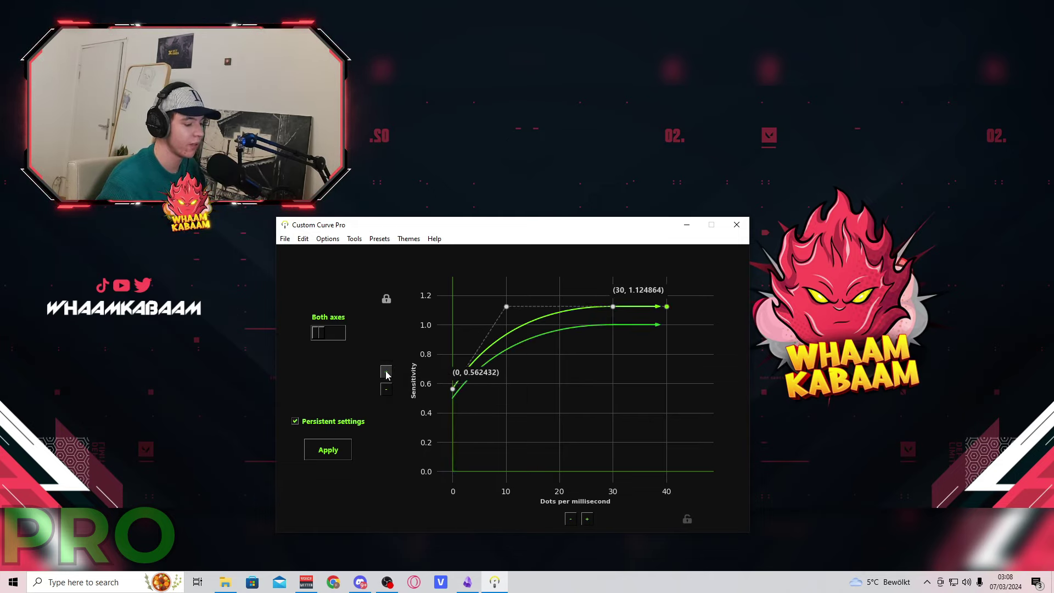
- Step the Y-axis scale down and back up until the plateau sits at exactly 1.0
click(387, 389)
click(386, 390)
click(387, 390)
click(387, 389)
click(386, 389)
click(386, 373)
click(386, 375)
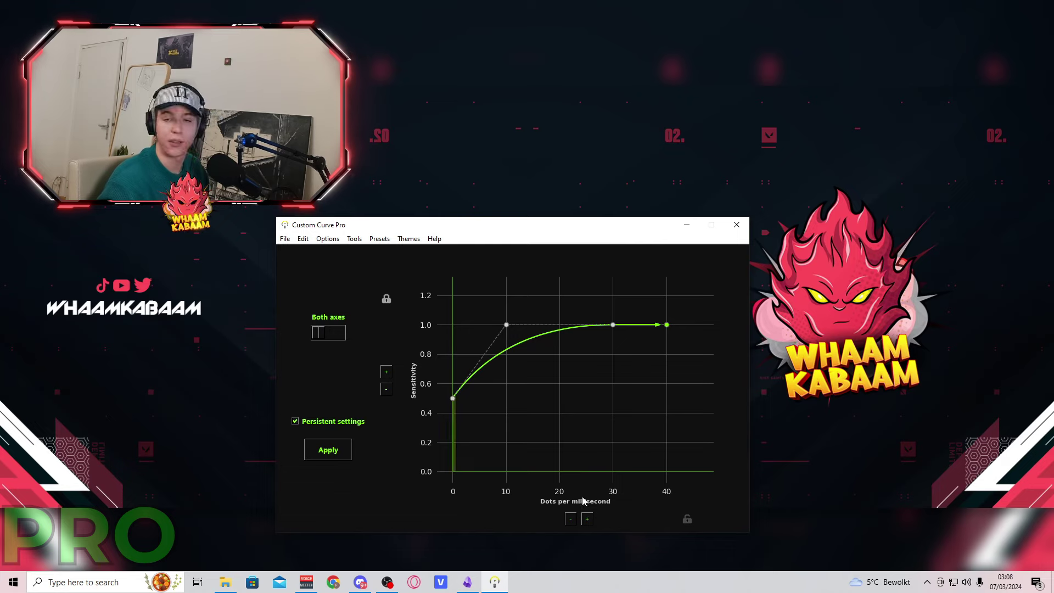
- Adjust the X-axis scale so the plateau starts near 30 dots/ms, then close the program
click(587, 519)
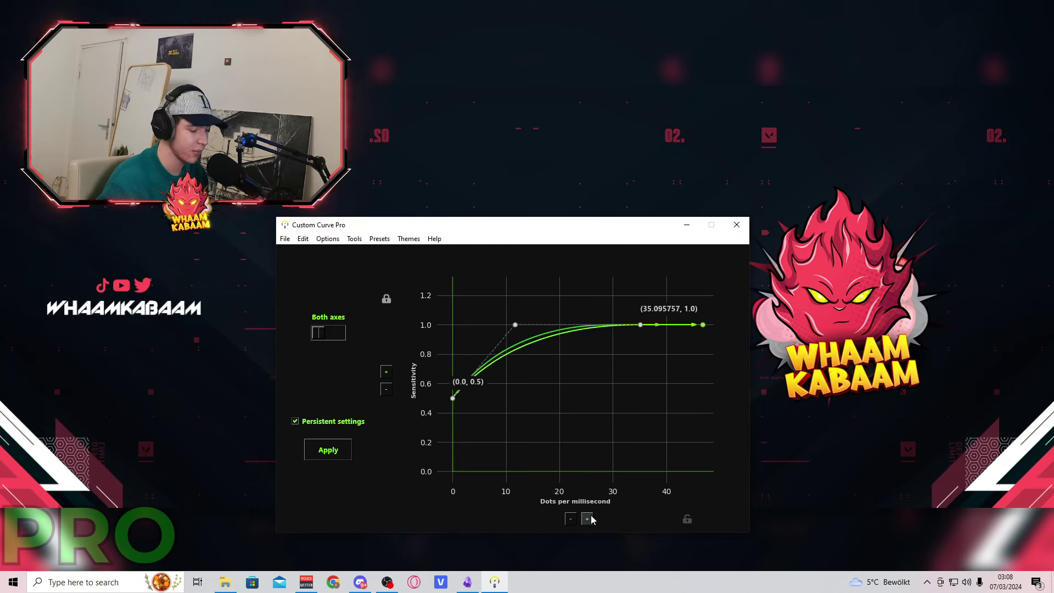
click(571, 520)
click(574, 519)
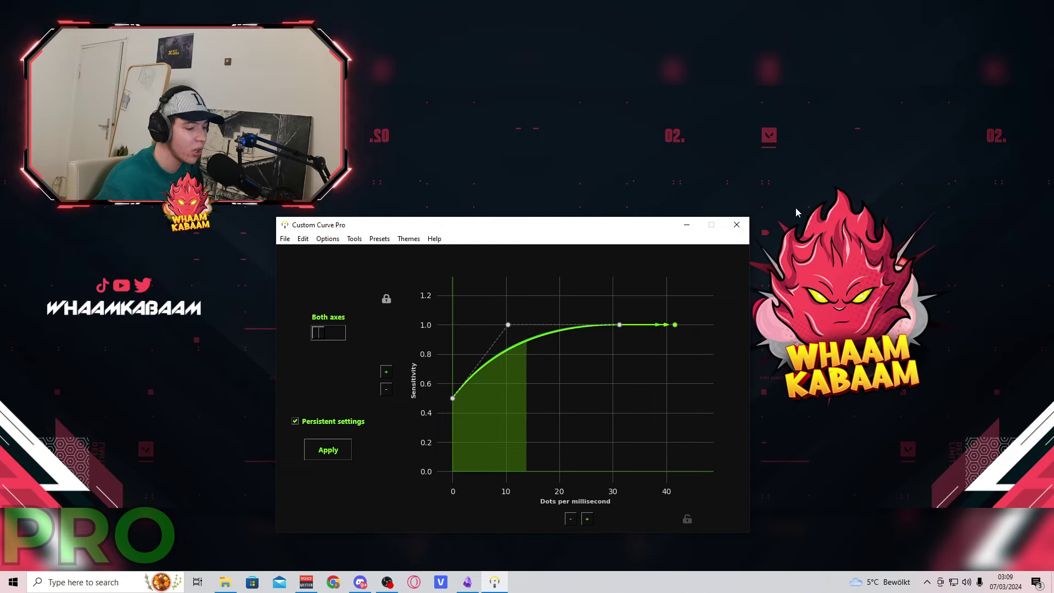
click(737, 224)
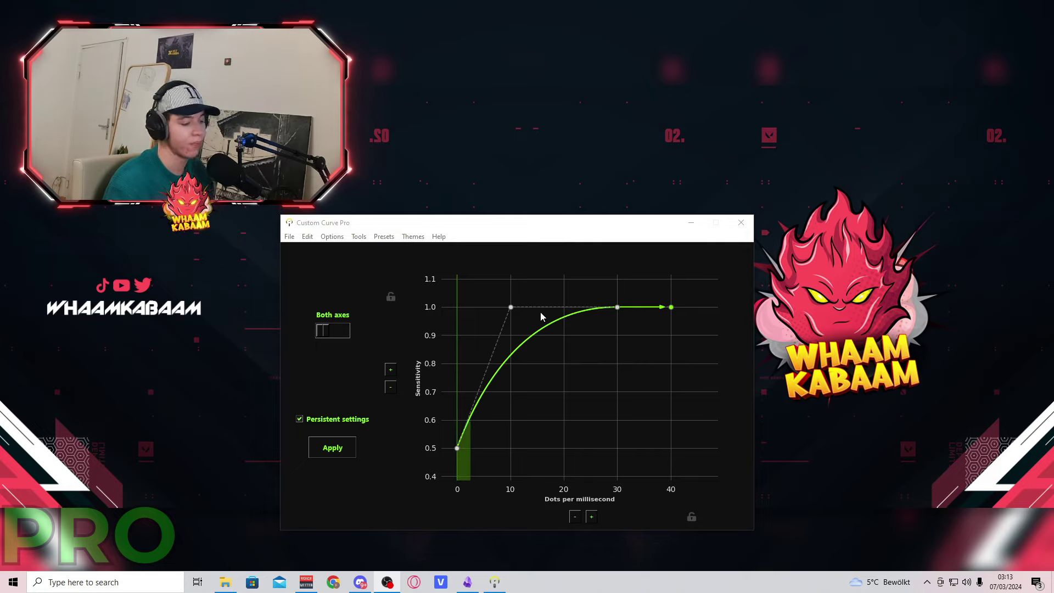
- Lower the first control point near 10 dots/ms to about 0.98
mouse_move(513, 307)
mouse_down()
mouse_move(489, 324)
mouse_move(515, 323)
mouse_move(510, 314)
mouse_up()
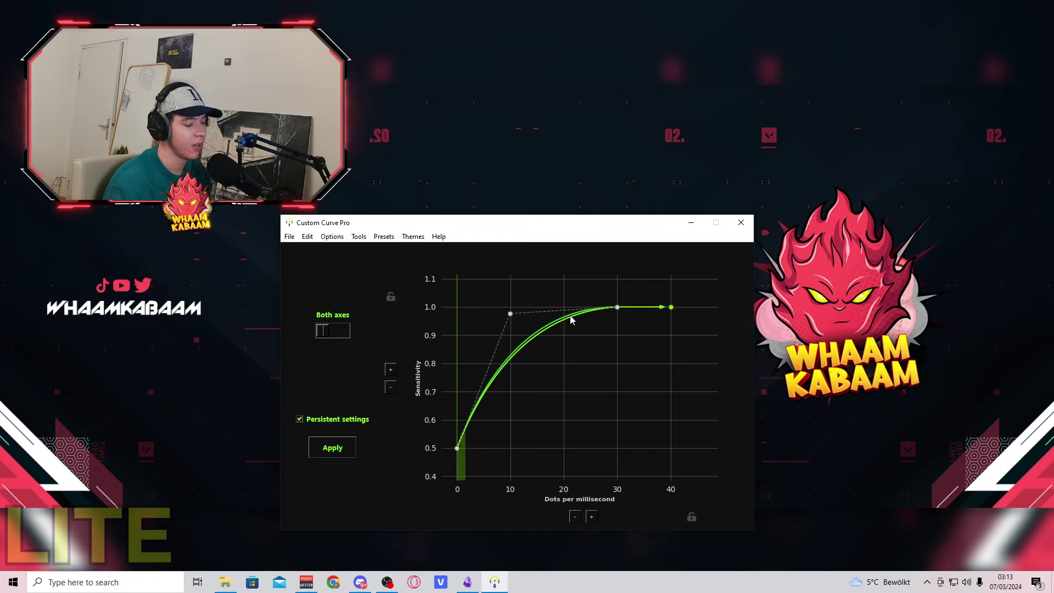
- Add a control point, pull it to about (10, 0.81), and delete the old upper point
right_click(573, 320)
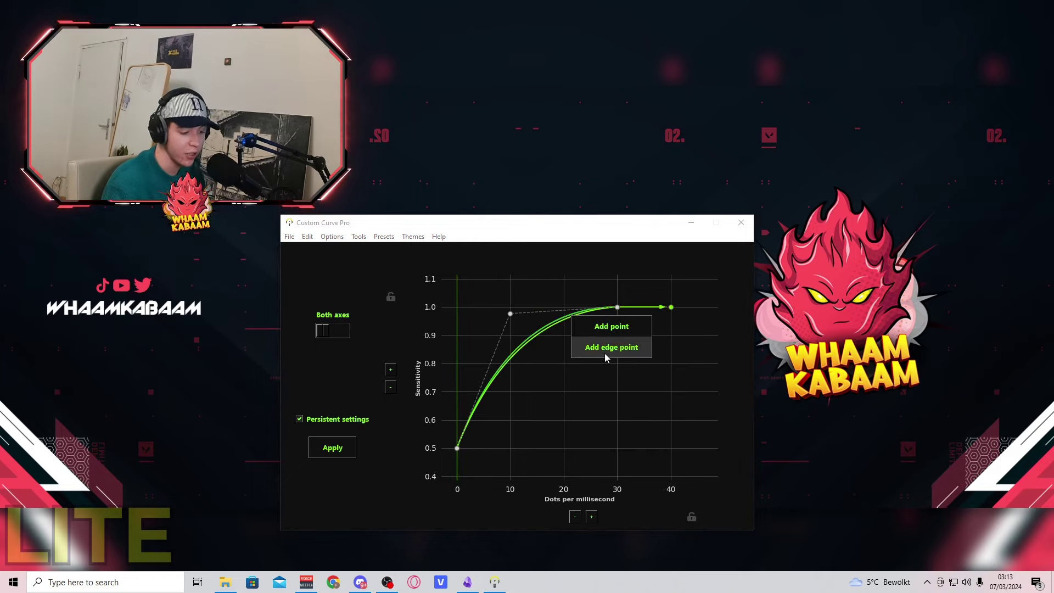
click(592, 345)
drag(567, 318, 512, 361)
mouse_move(510, 314)
mouse_down()
mouse_move(543, 317)
mouse_move(511, 317)
mouse_up()
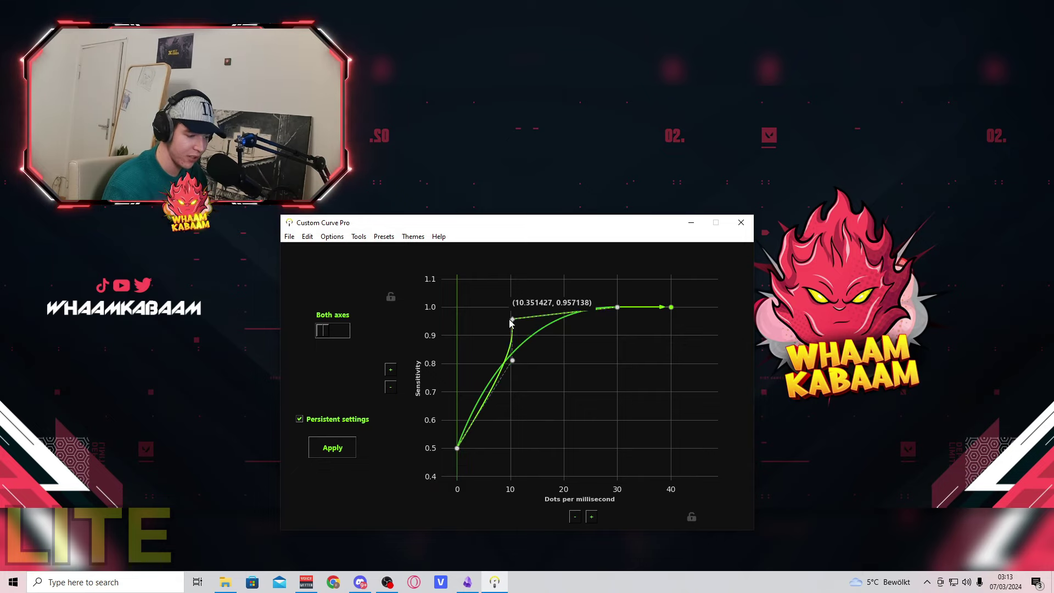
right_click(512, 317)
click(541, 377)
- Add a replacement point and set the points to (15, 1.0) and (2.24, 0.90)
right_click(550, 349)
click(571, 357)
drag(552, 349, 514, 300)
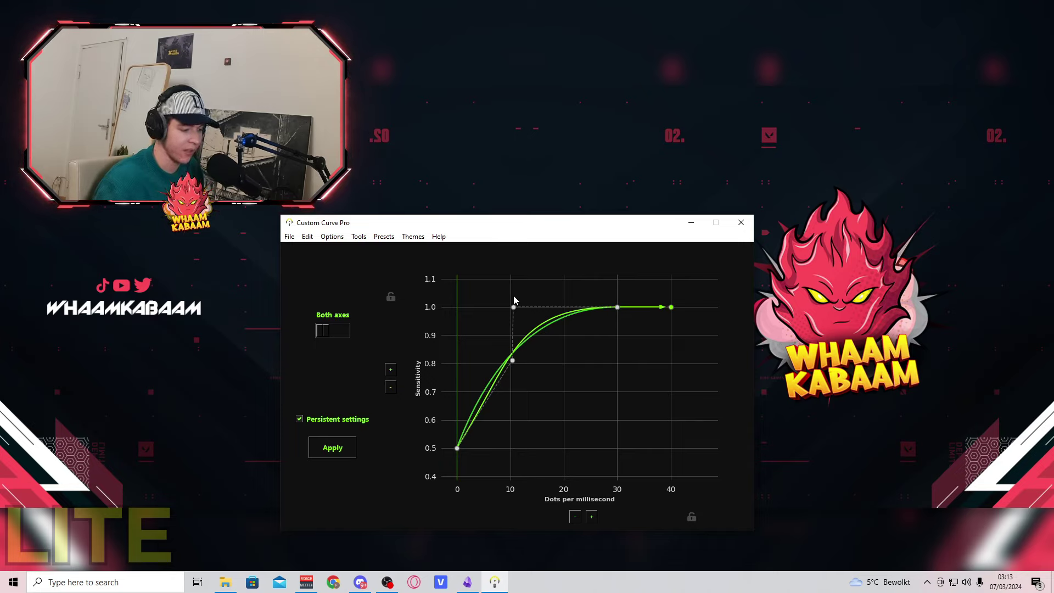
drag(514, 299, 549, 394)
drag(511, 363, 539, 308)
drag(468, 309, 470, 335)
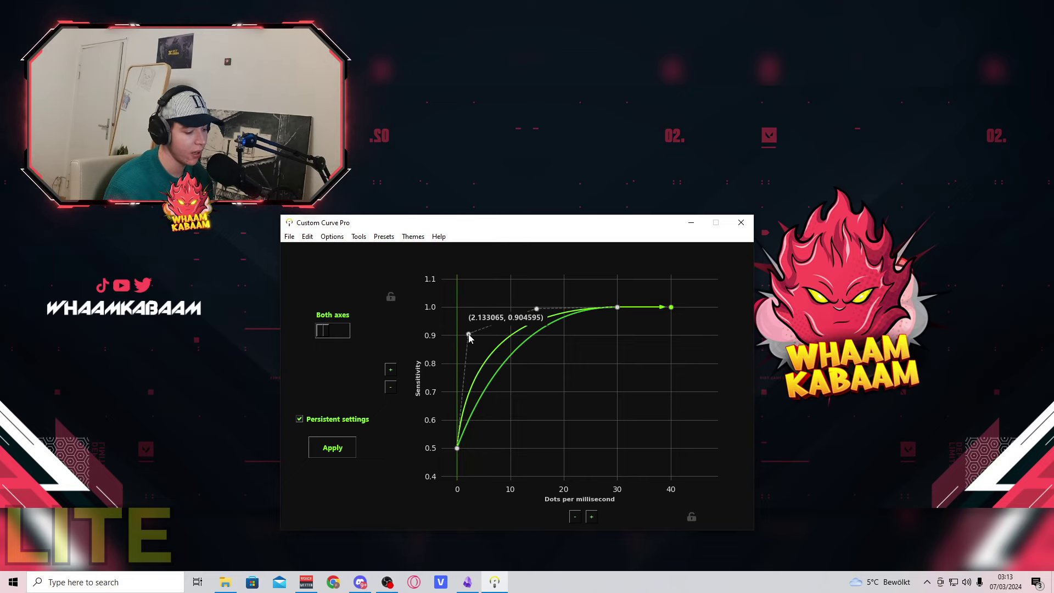
right_click(537, 309)
key(Tab)
key(shift+Tab)
text(15)
key(Tab)
text(1)
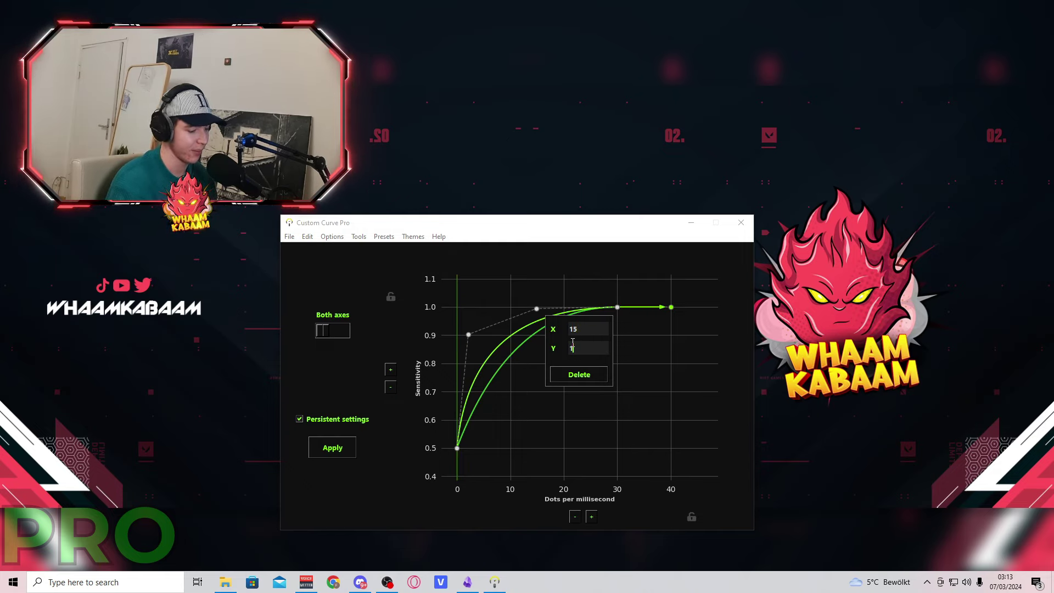
click(529, 301)
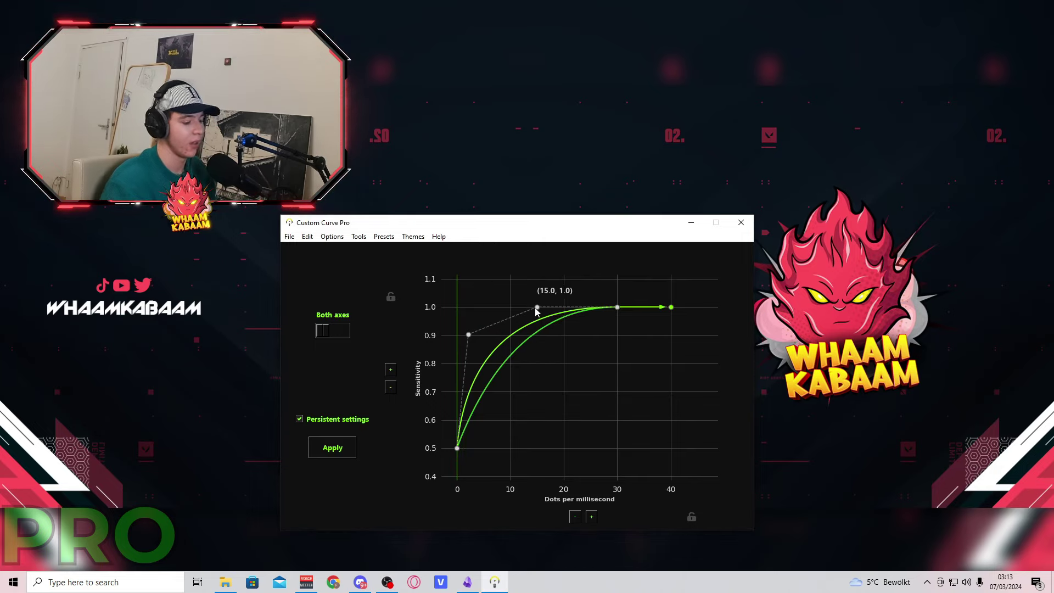
click(332, 447)
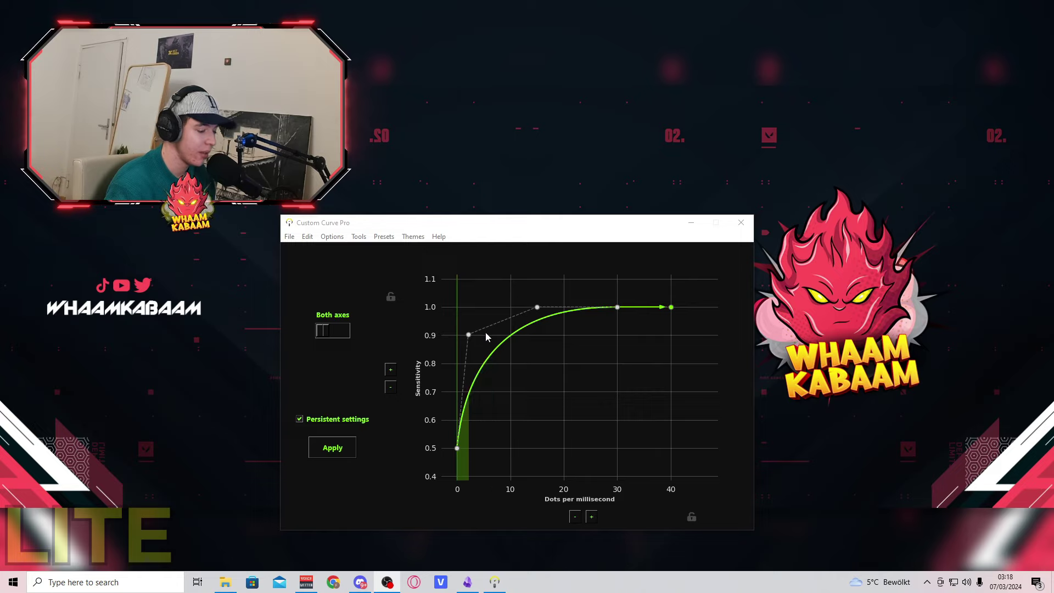
drag(468, 336, 548, 385)
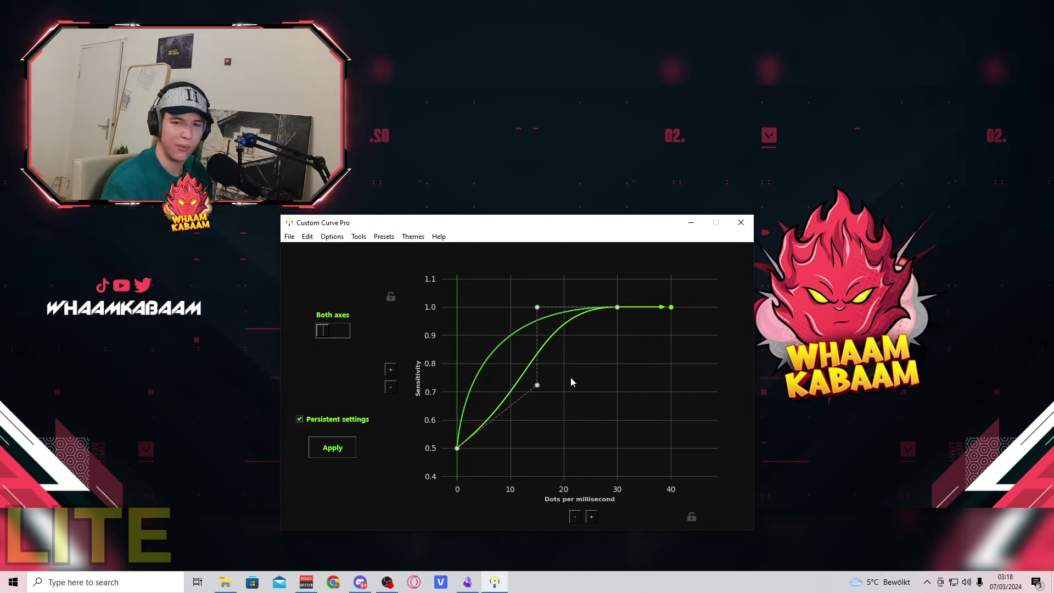
key(ctrl+z)
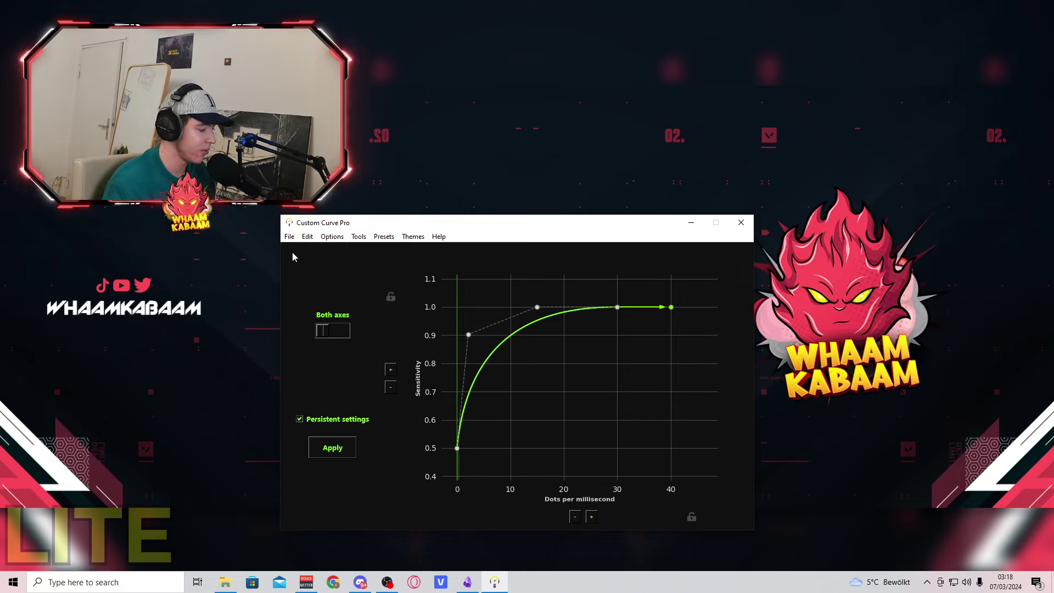
- Save the curve to Downloads as a .ccurve file named 'whaam test'
click(290, 237)
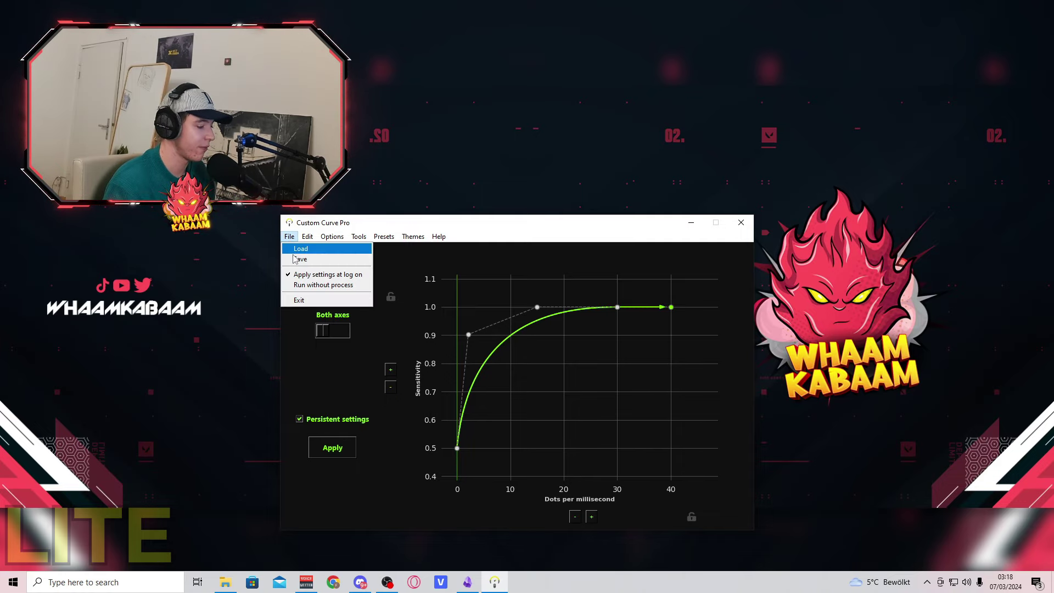
click(300, 259)
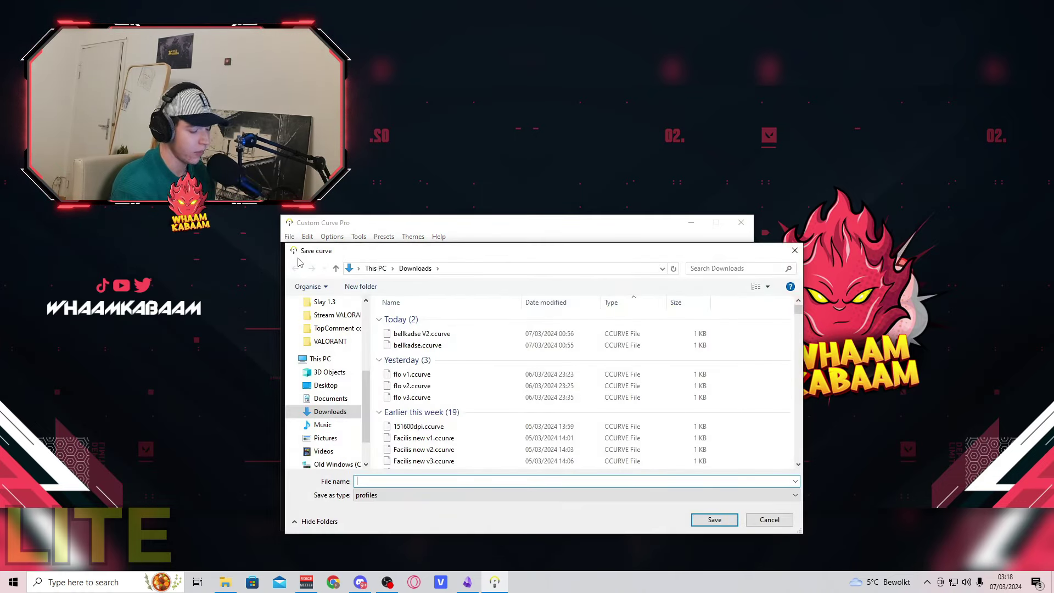
text(whaam test curv)
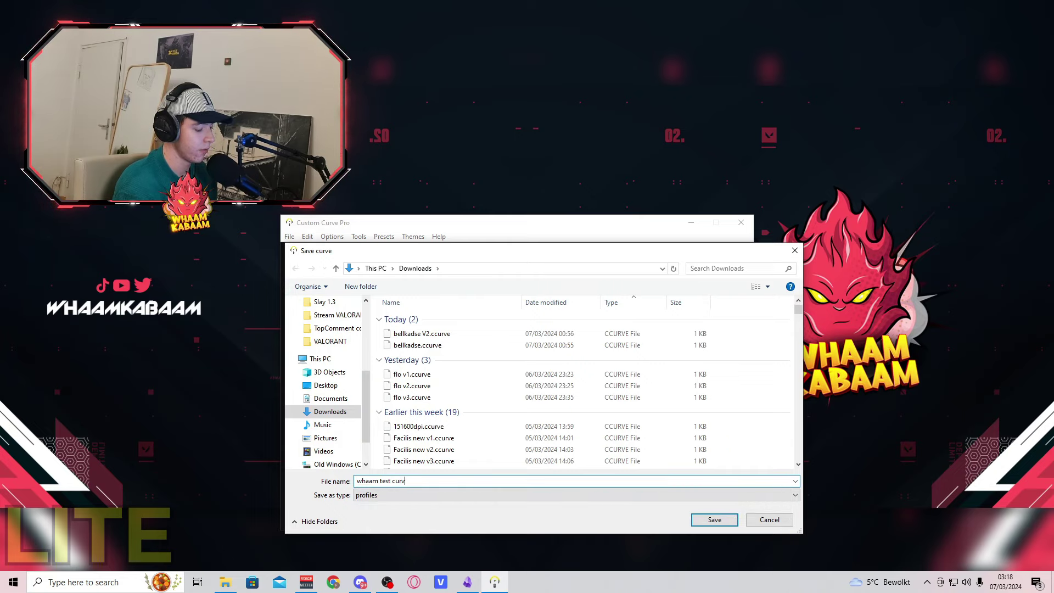
key(Return)
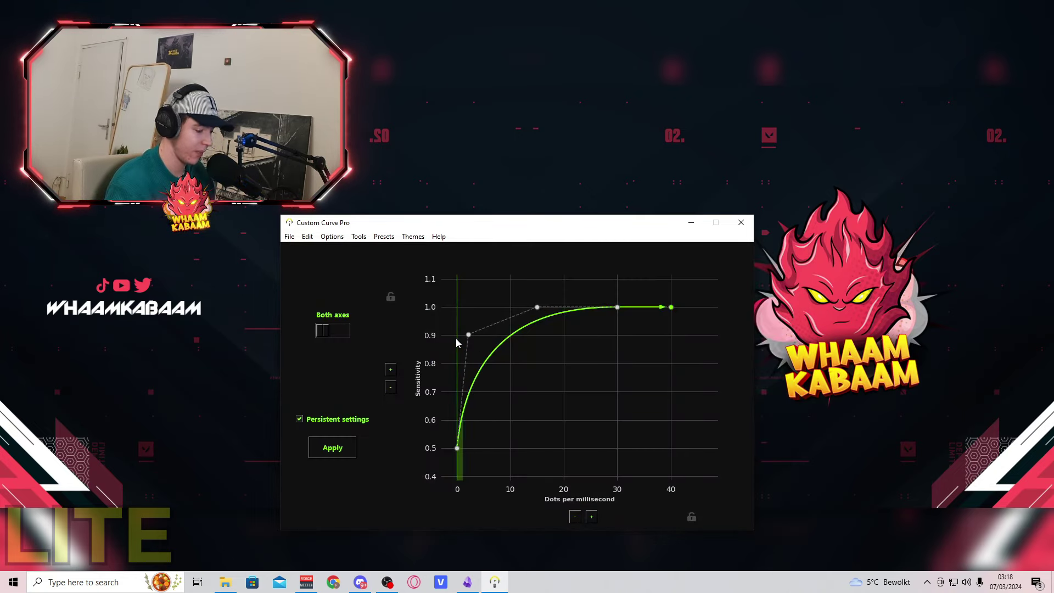
- Drag the middle and end points down so the curve tops out near 0.65, and apply it
drag(470, 334, 580, 434)
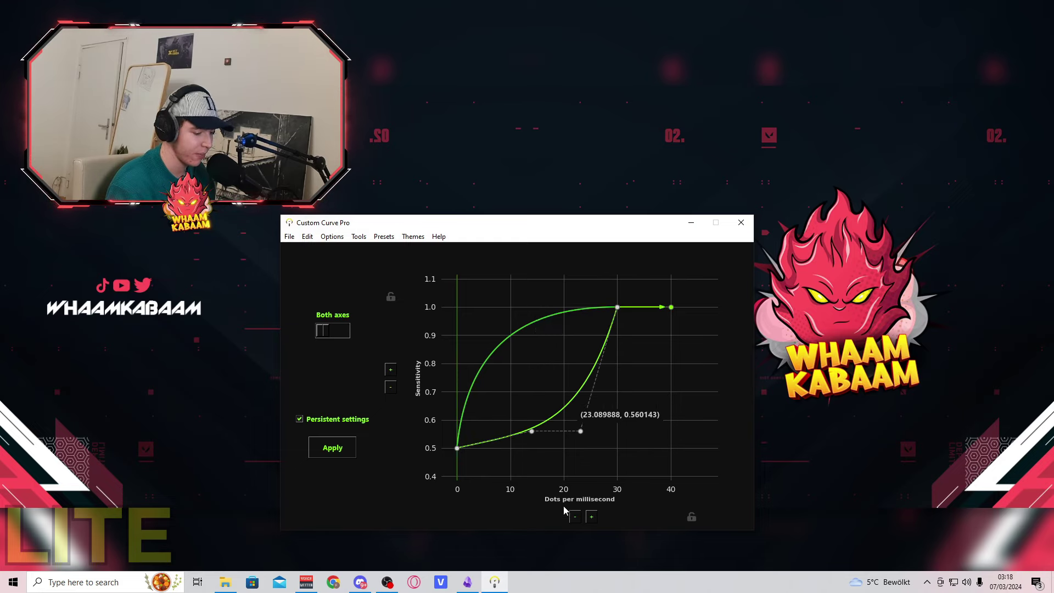
drag(619, 304, 608, 403)
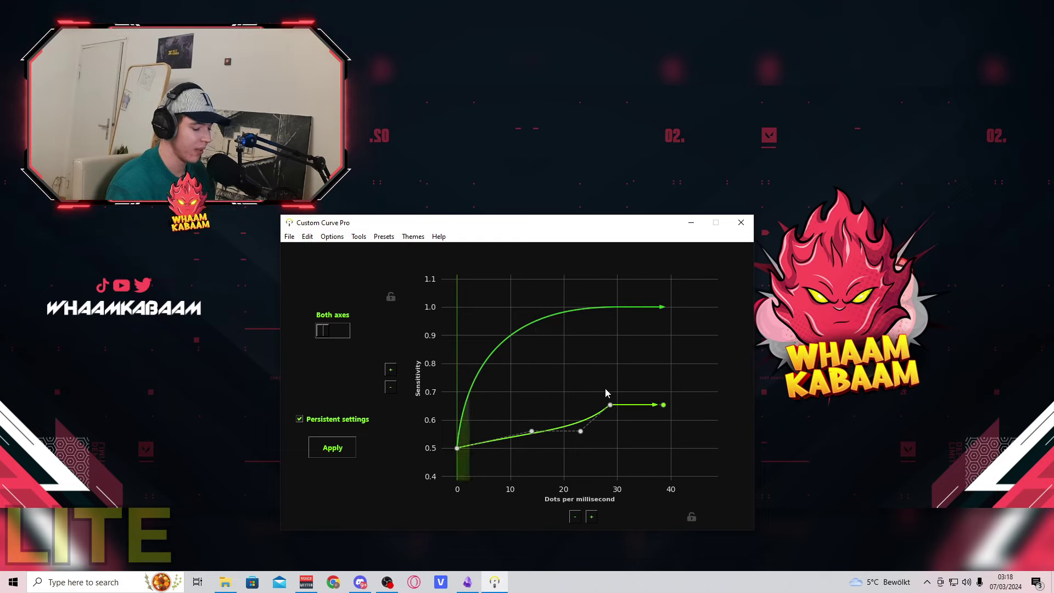
click(339, 451)
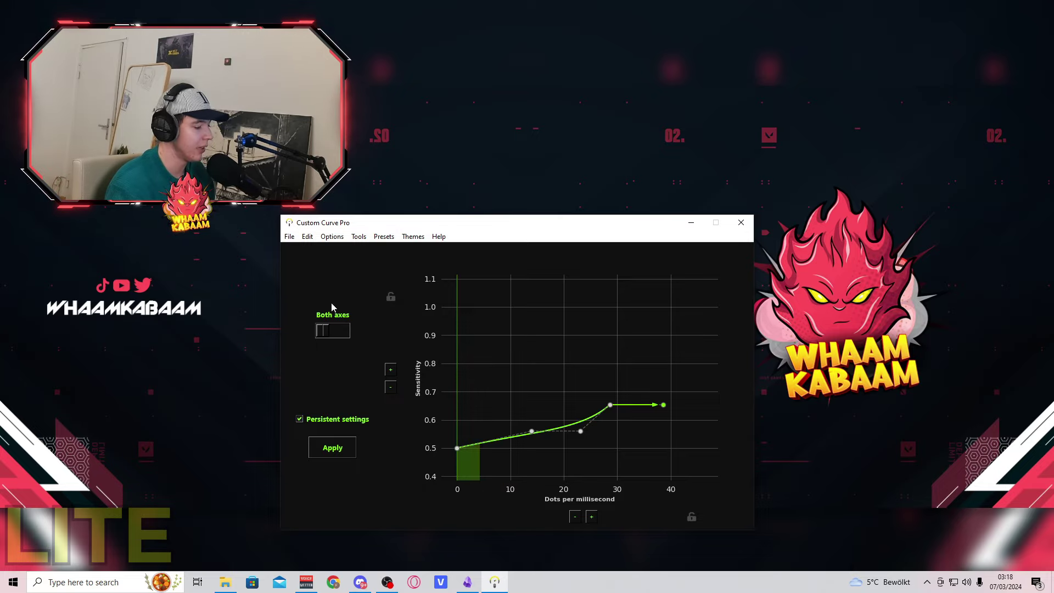
click(289, 237)
- Load 'whaam test curve.ccurve' from Downloads, restoring the 0.5-to-1.0 plateau curve
click(301, 249)
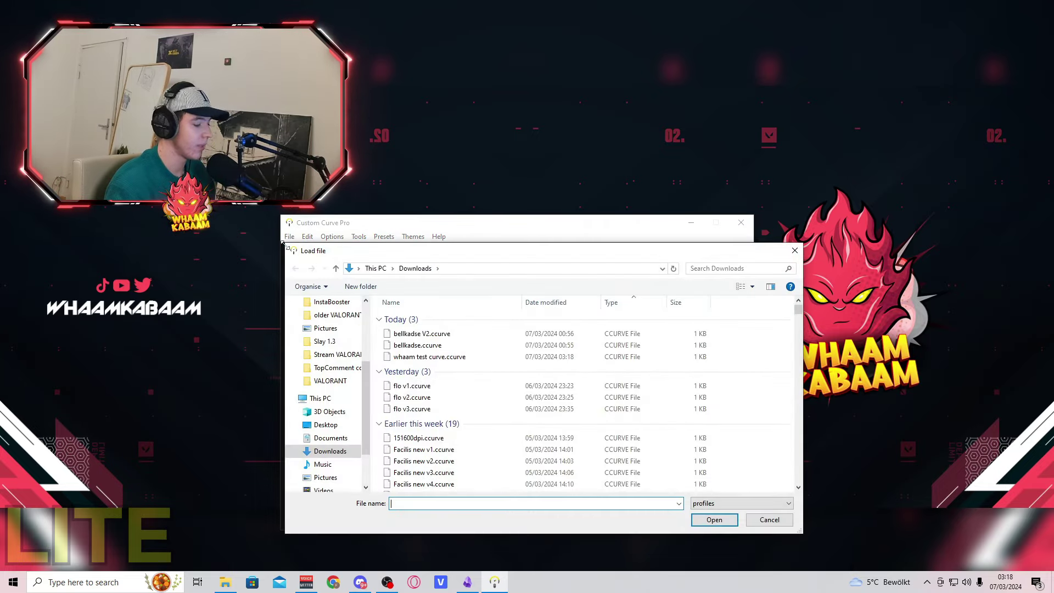
double_click(406, 357)
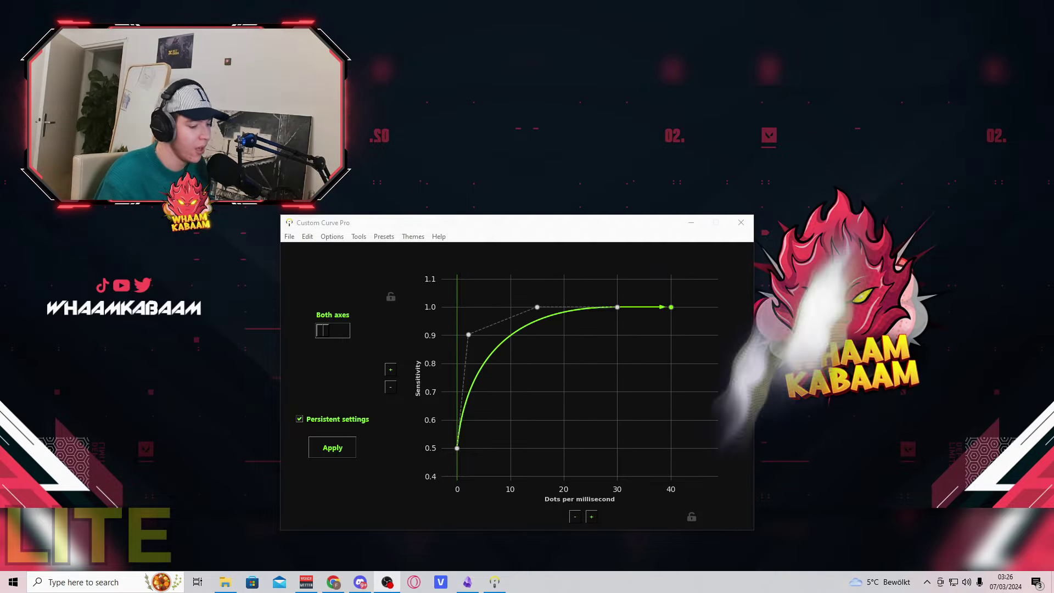
click(360, 582)
- Browse the curves forum, then briefly open the whaamkabaam website in Chrome and minimize it
scroll(654, 320, up, 15)
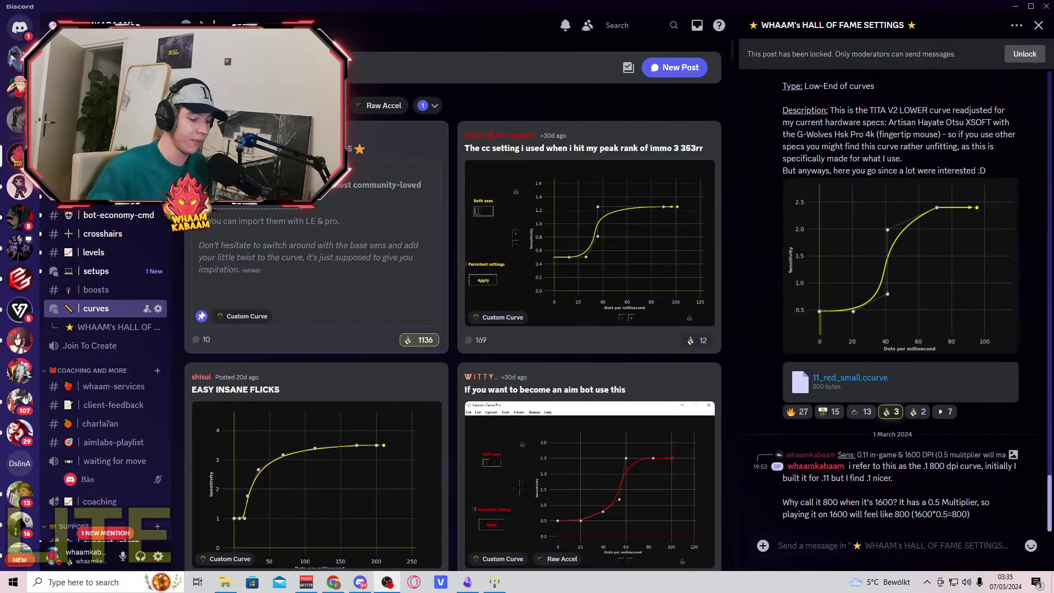
click(333, 582)
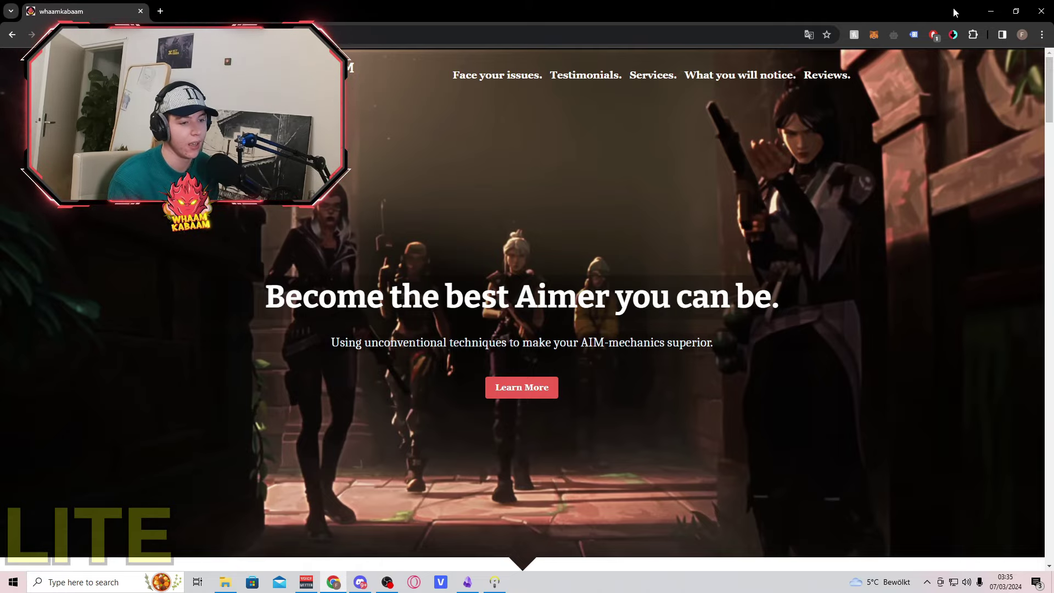
click(980, 14)
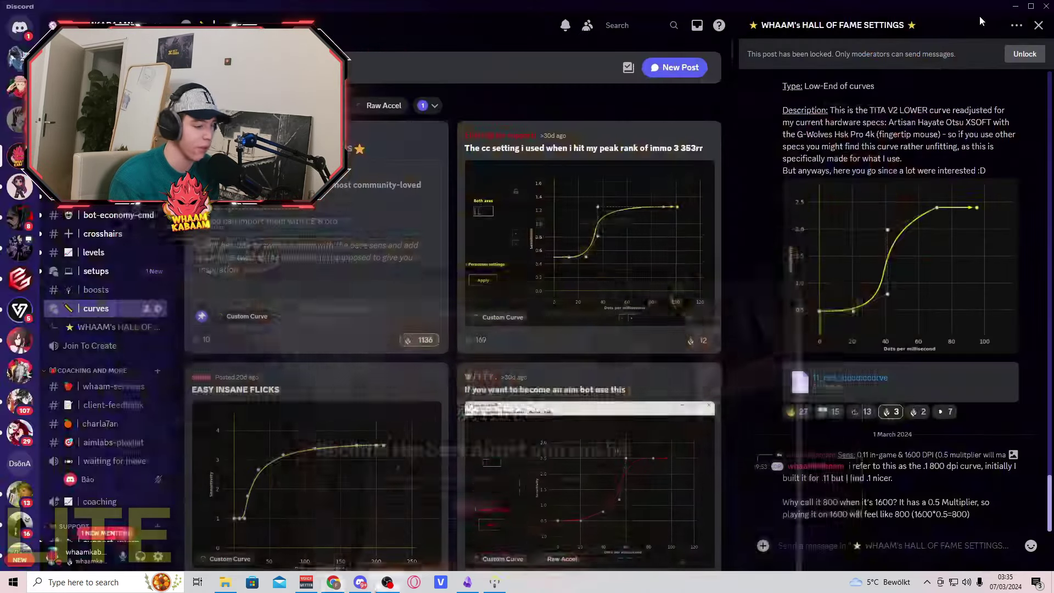
- Scroll back through older customer reviews in the client-feedback channel
click(94, 405)
scroll(445, 356, up, 15)
scroll(445, 355, up, 15)
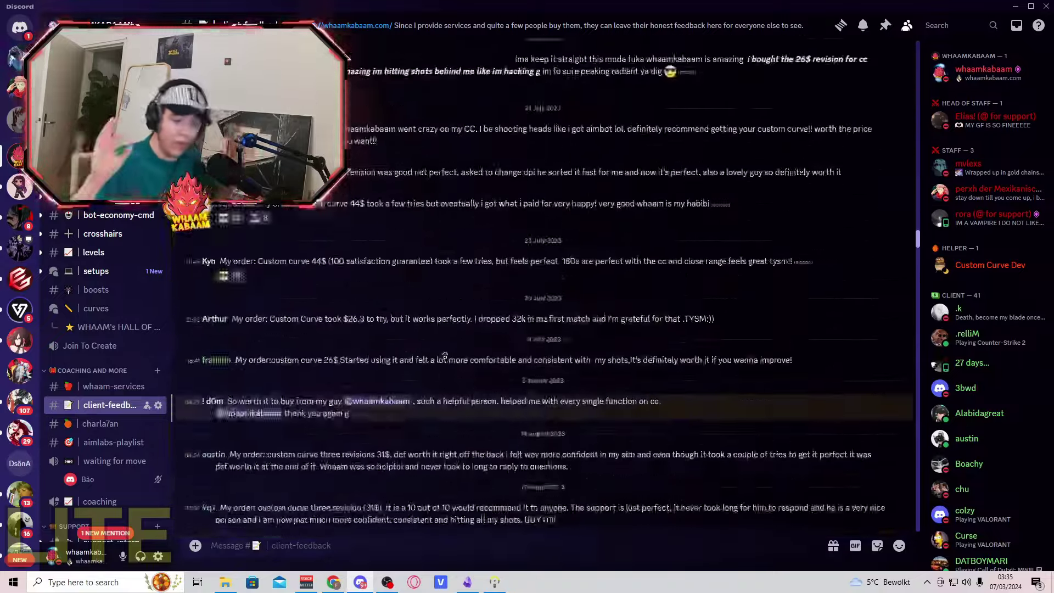
scroll(445, 355, up, 15)
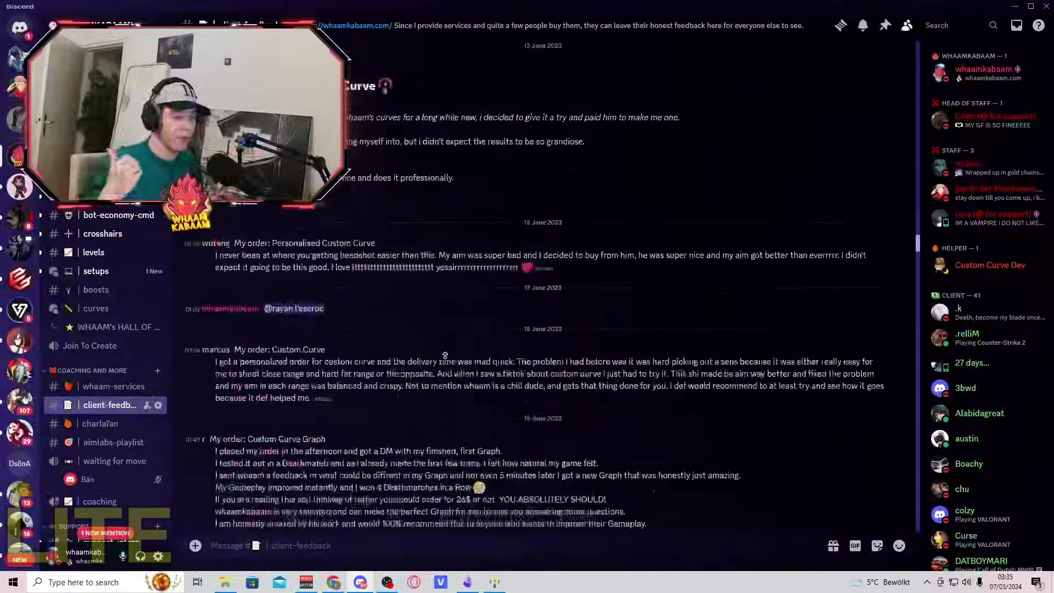
scroll(445, 355, up, 15)
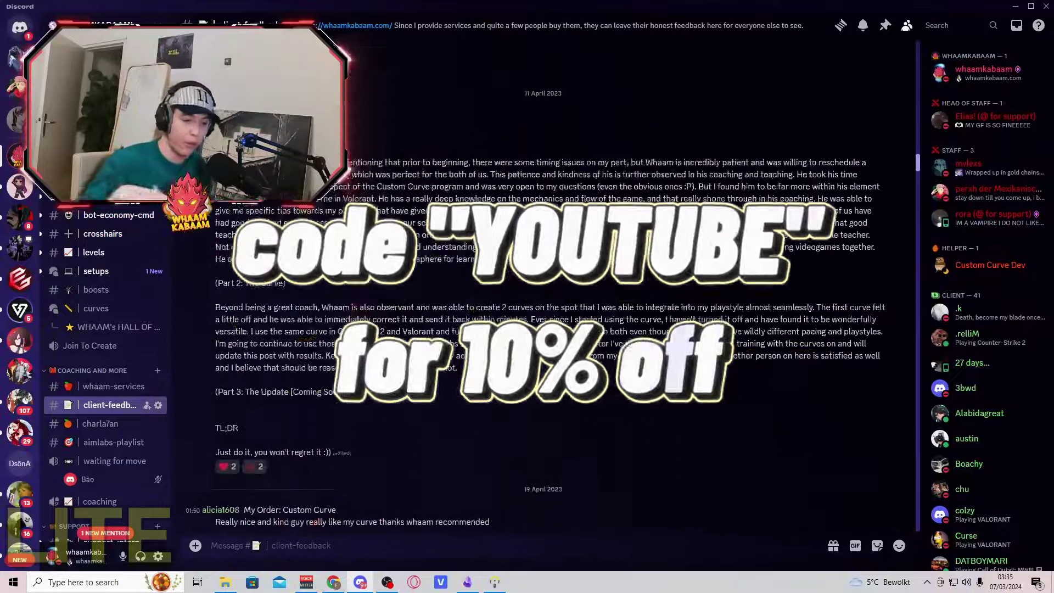
scroll(446, 355, up, 5)
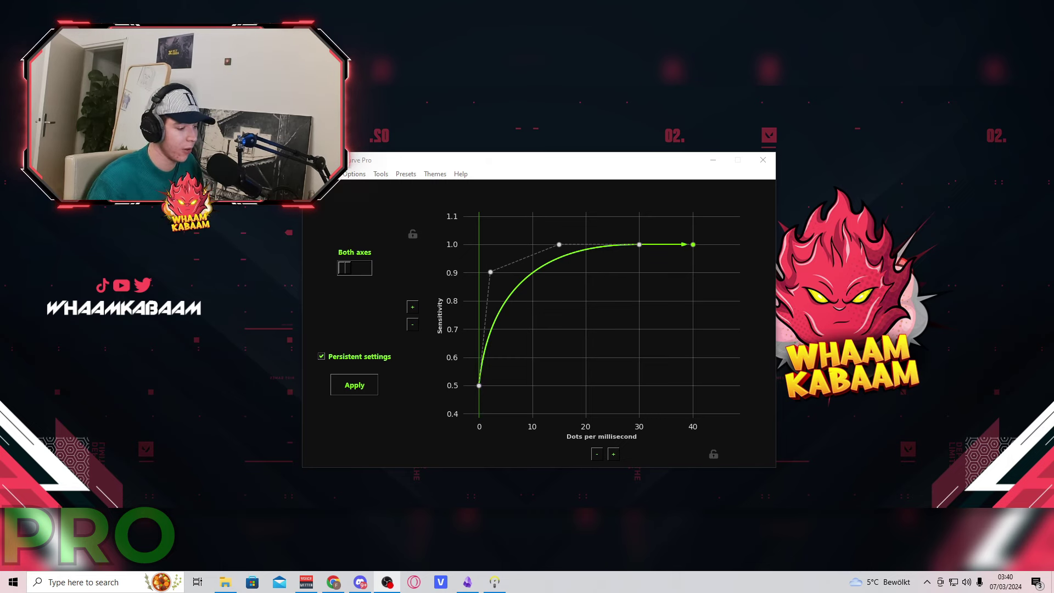
click(354, 173)
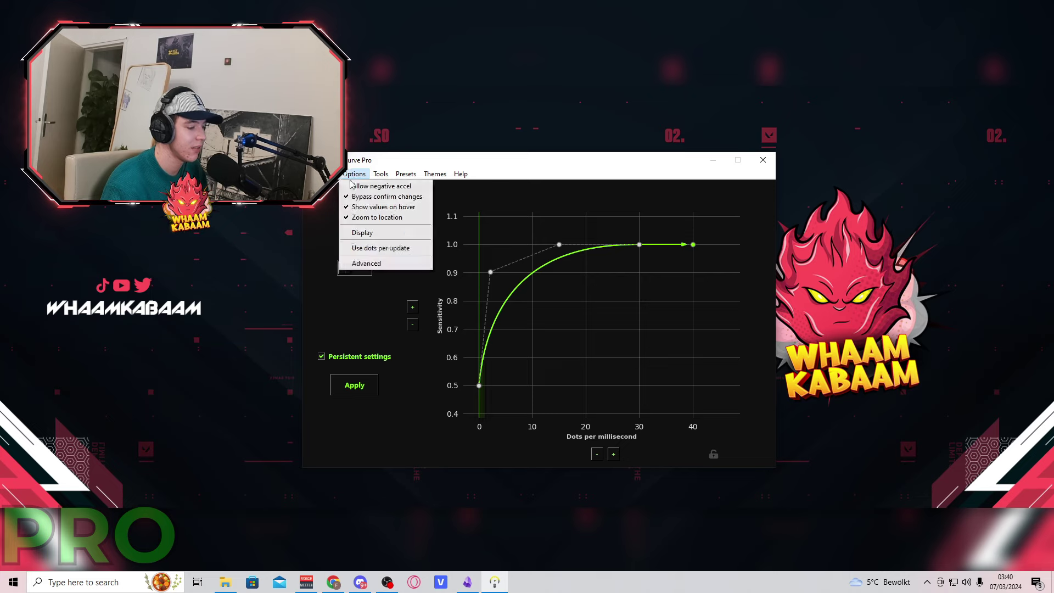
click(351, 263)
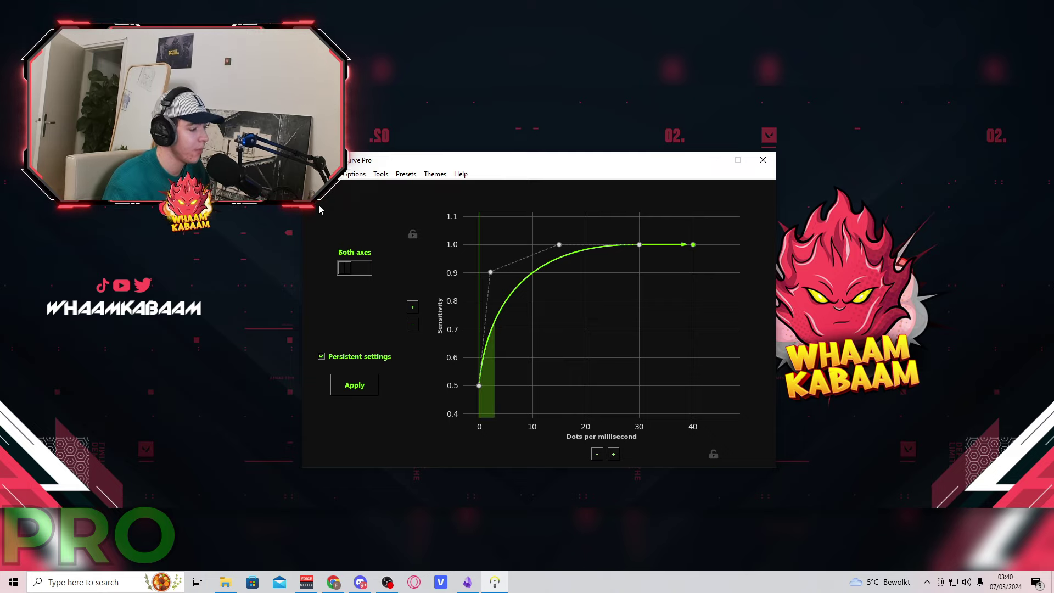
click(322, 173)
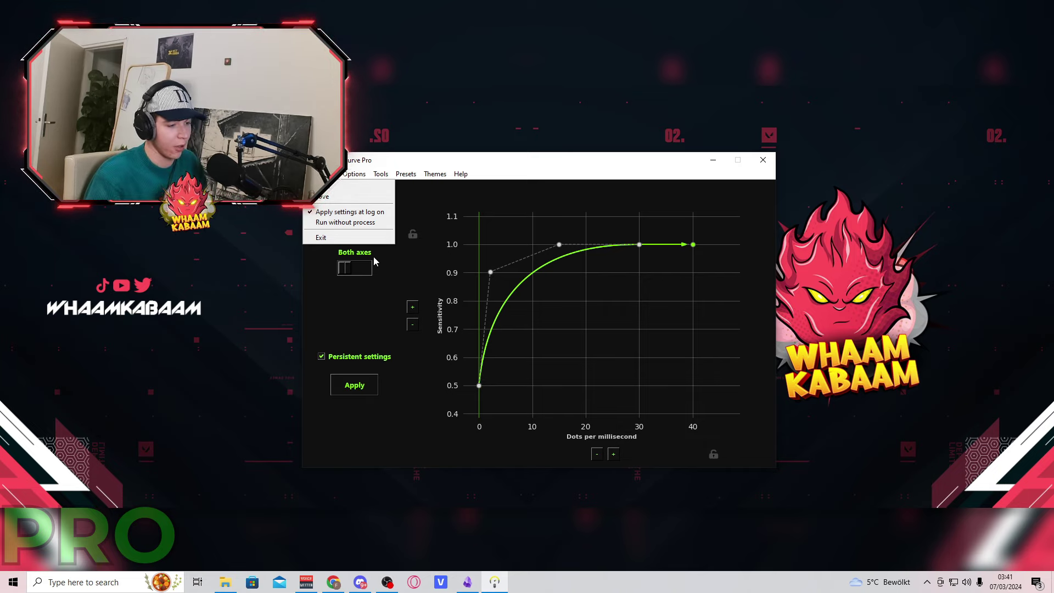
click(475, 165)
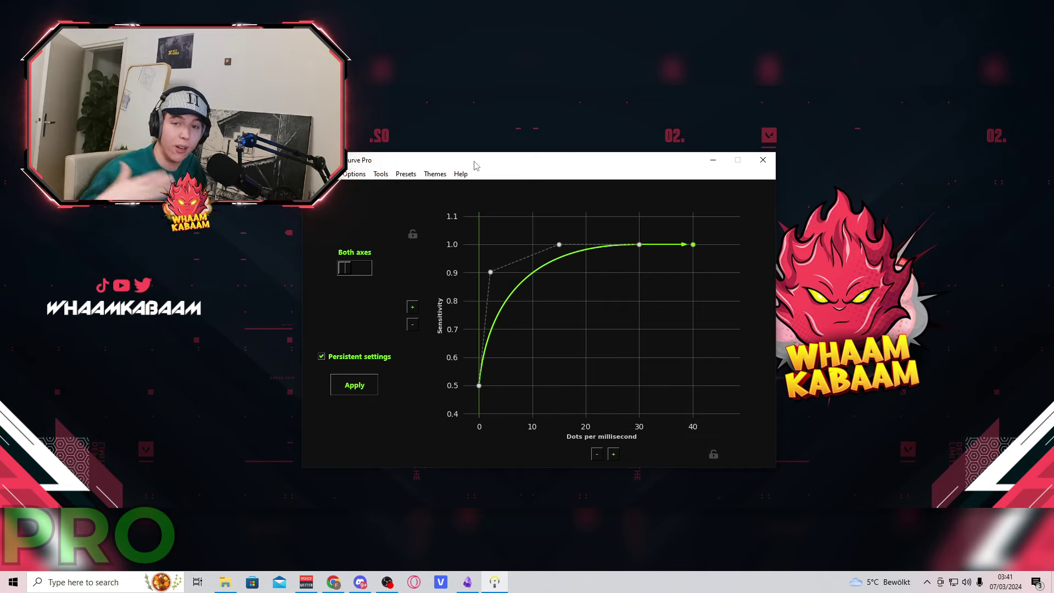